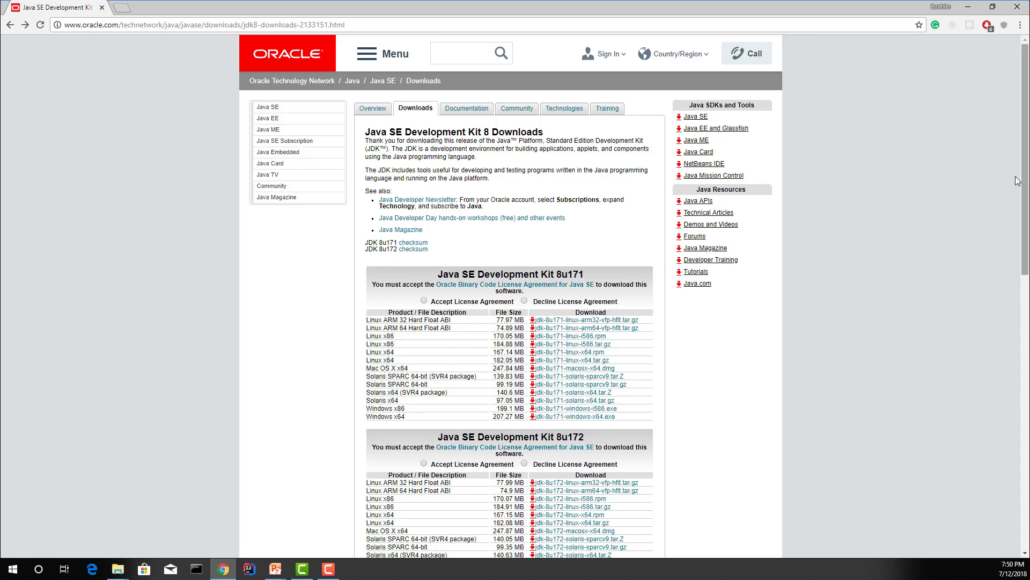
Accept the license agreement for Java SE Development Kit 8u172 and download the Windows x64 installer, jdk-8u172-windows-x64.exe.
scroll(1023, 161, "down", 2)
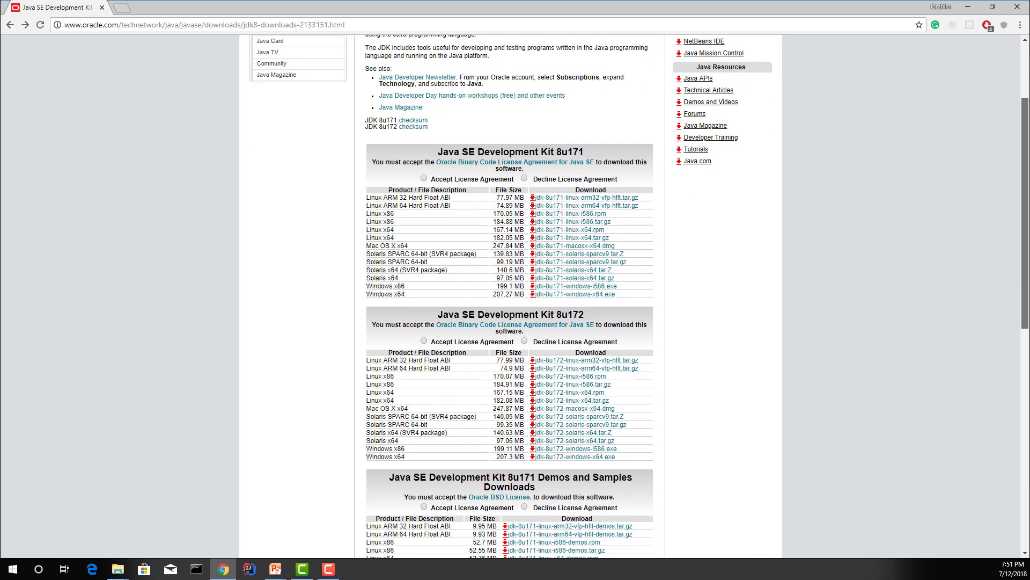
scroll(1022, 188, "down", 1)
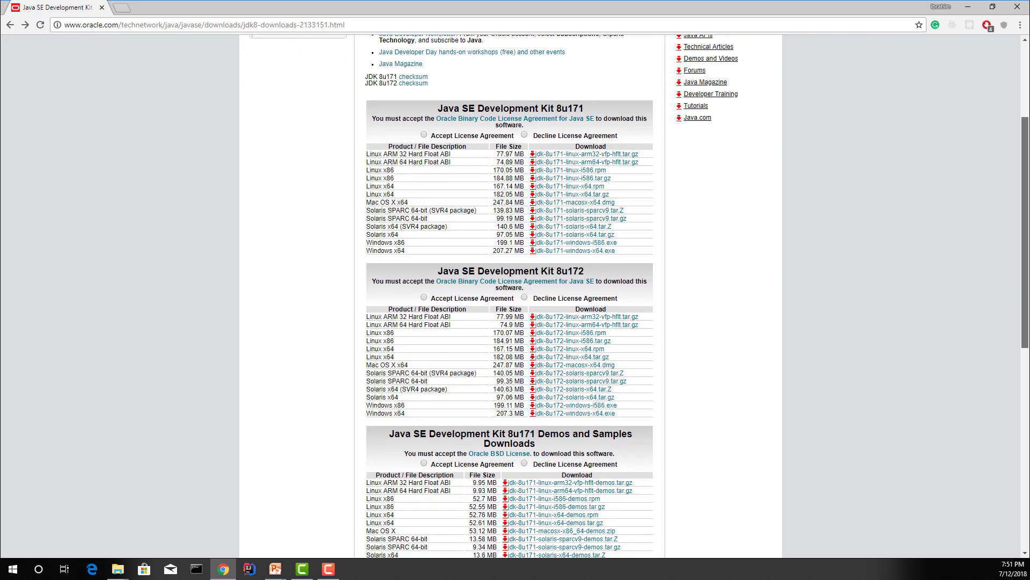
left_click(425, 296)
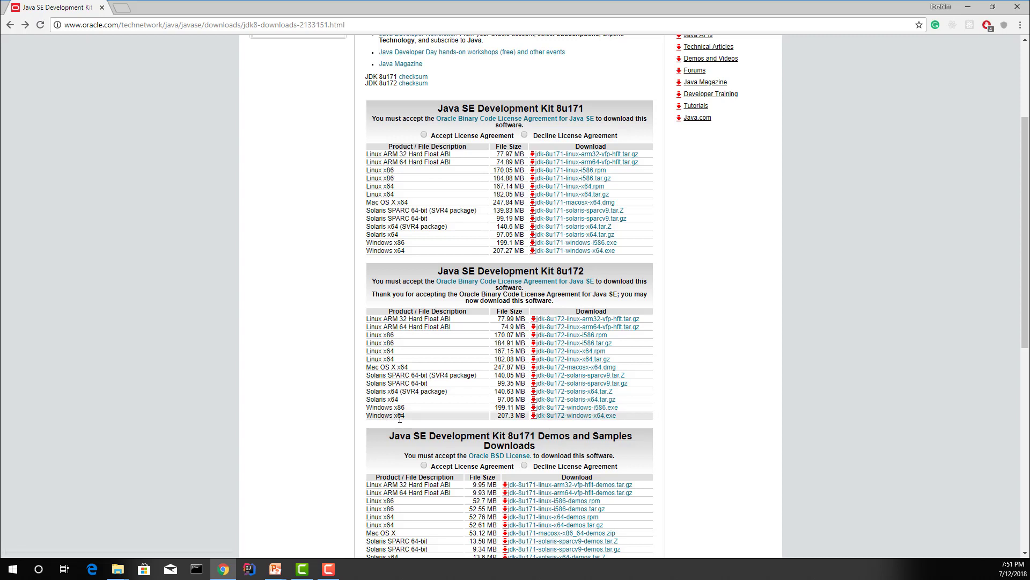
left_click(557, 416)
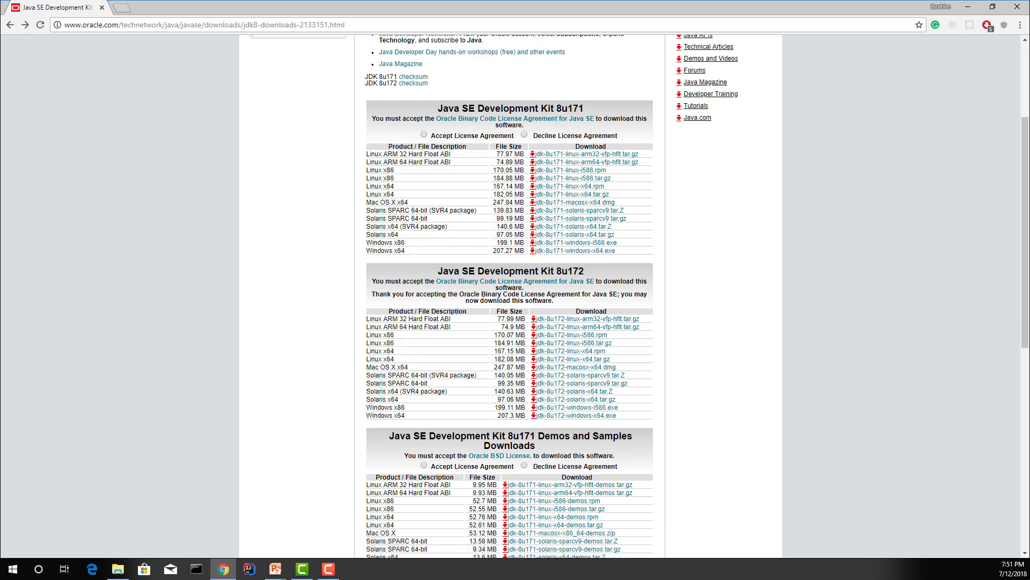
Run jdk-8u172-windows-x64.exe from the Downloads folder and complete the installation with the default features and destination folders.
left_click(117, 569)
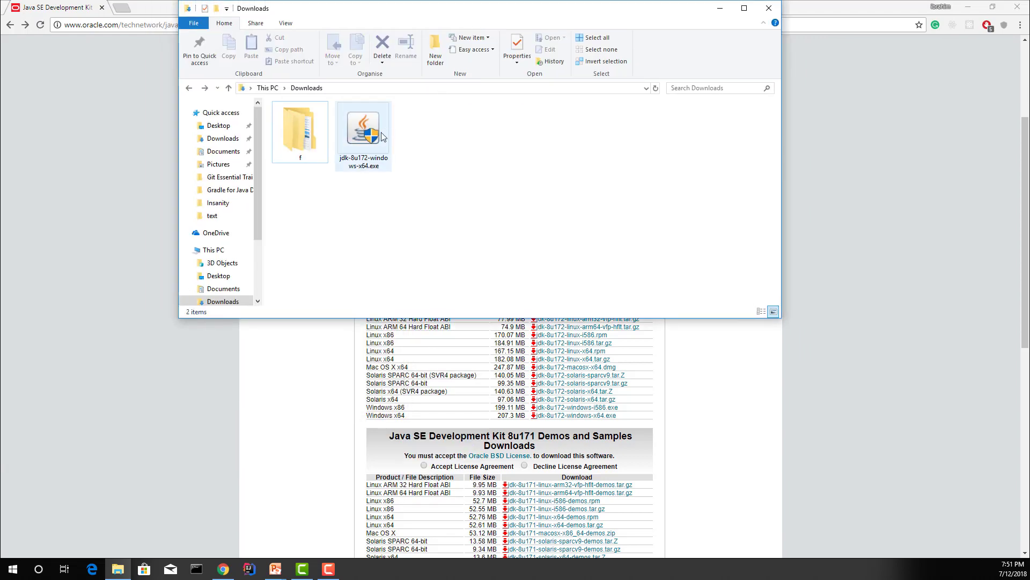
double_click(369, 139)
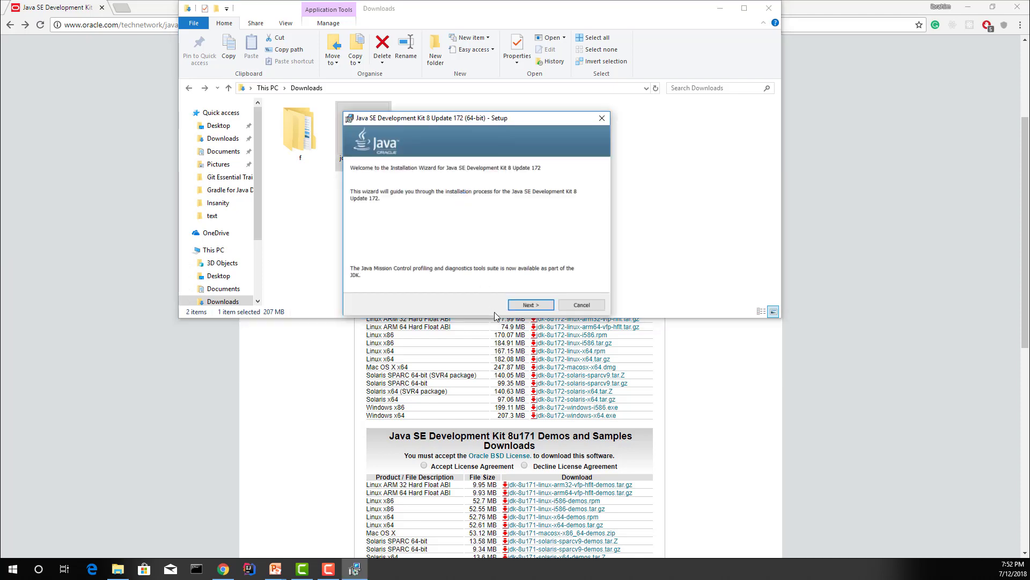
left_click(529, 305)
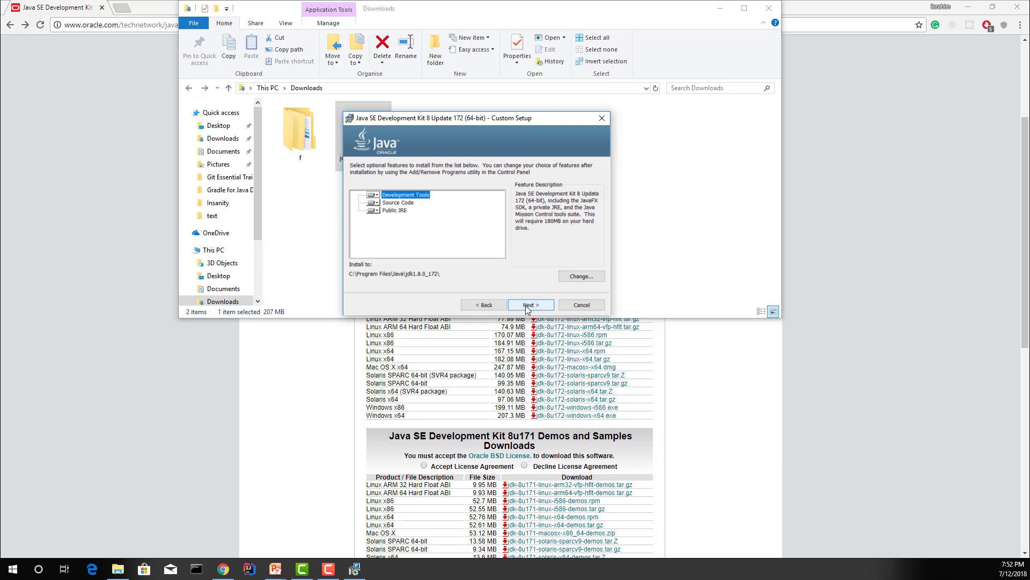
left_click(529, 305)
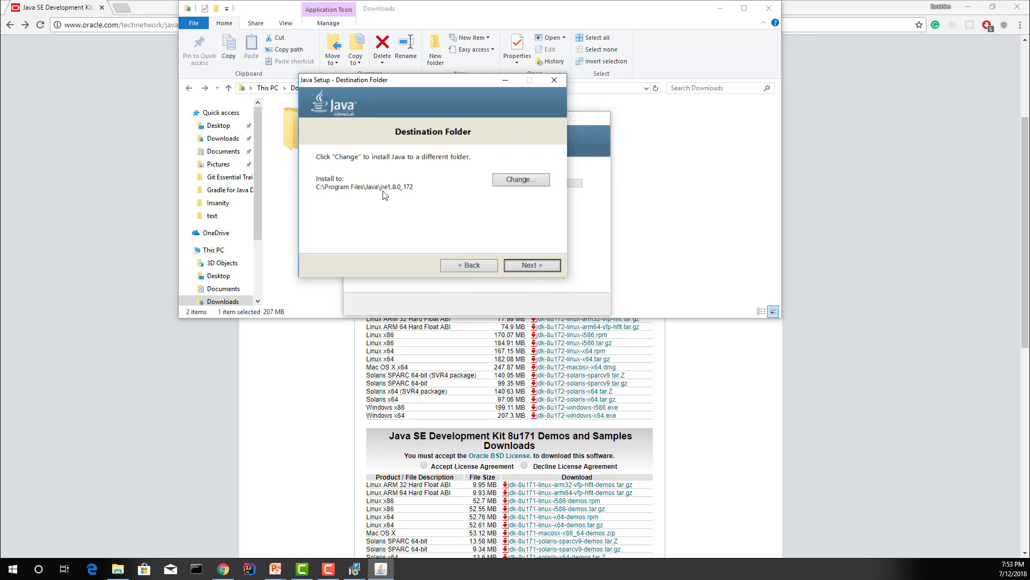
left_click(524, 266)
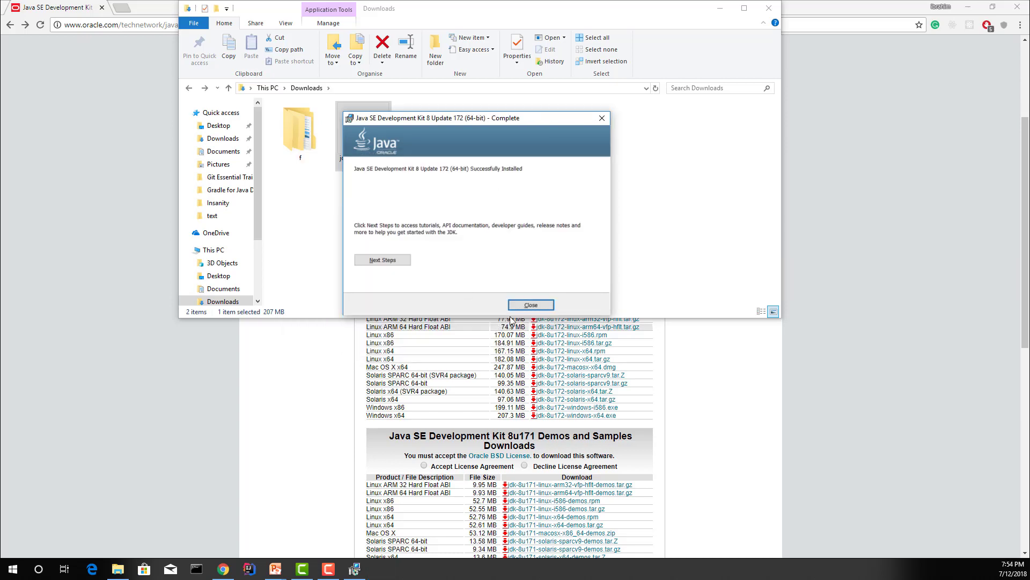
left_click(538, 305)
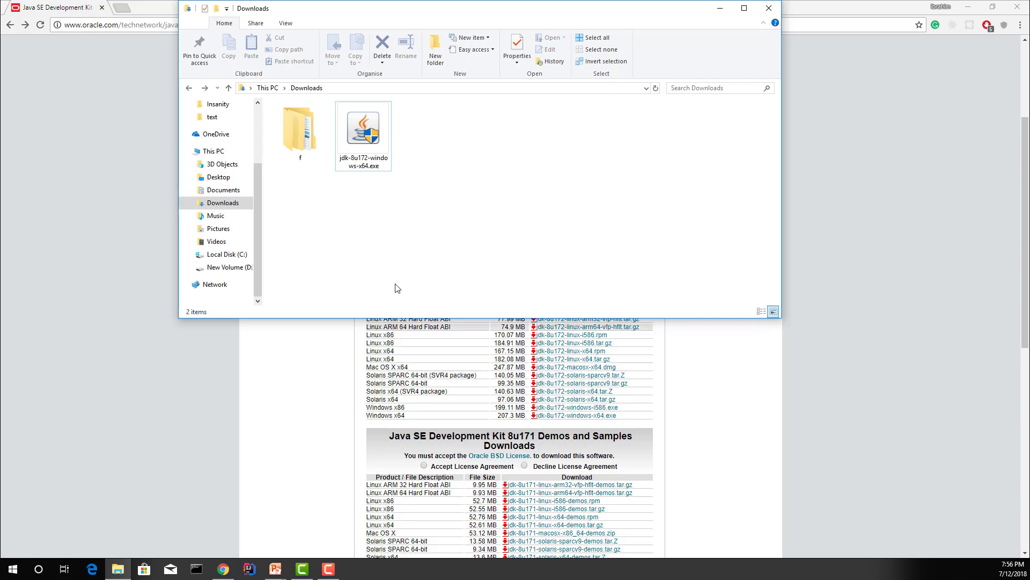
Browse to C:\Program Files\Java\jdk1.8.0_172 in File Explorer and copy the folder's full path.
left_click(239, 257)
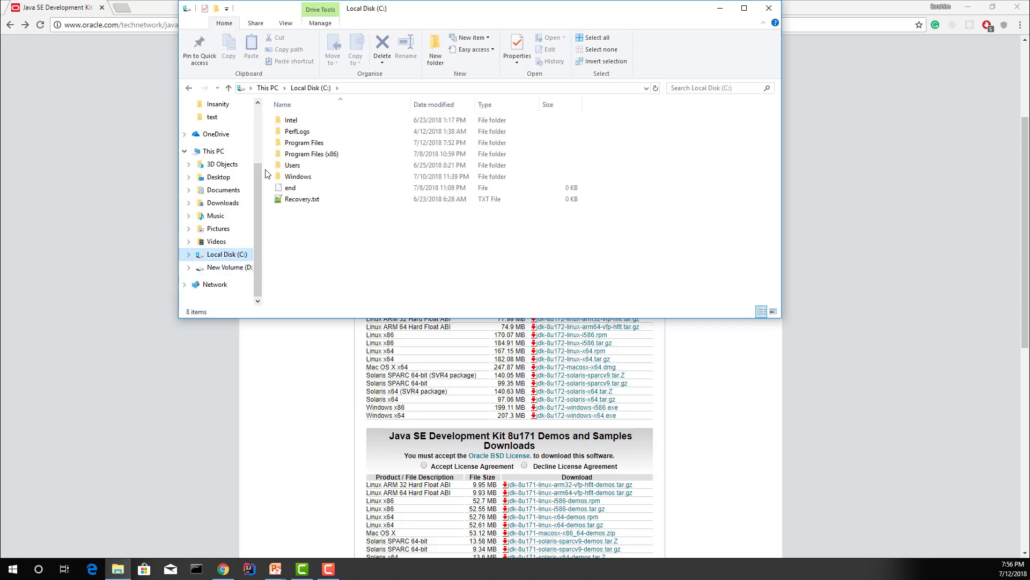
left_click(311, 145)
double_click(310, 145)
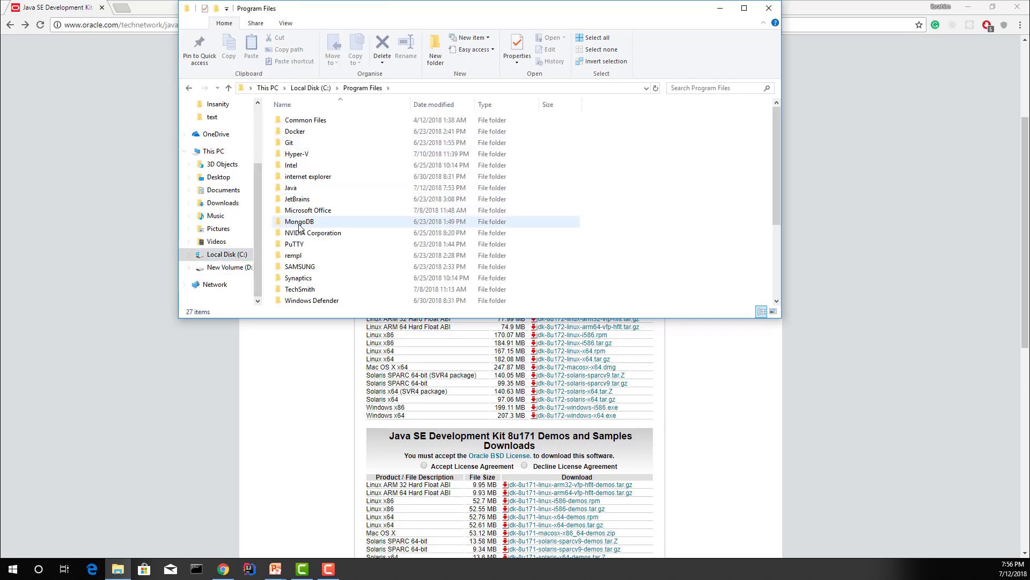
left_click(302, 189)
double_click(301, 189)
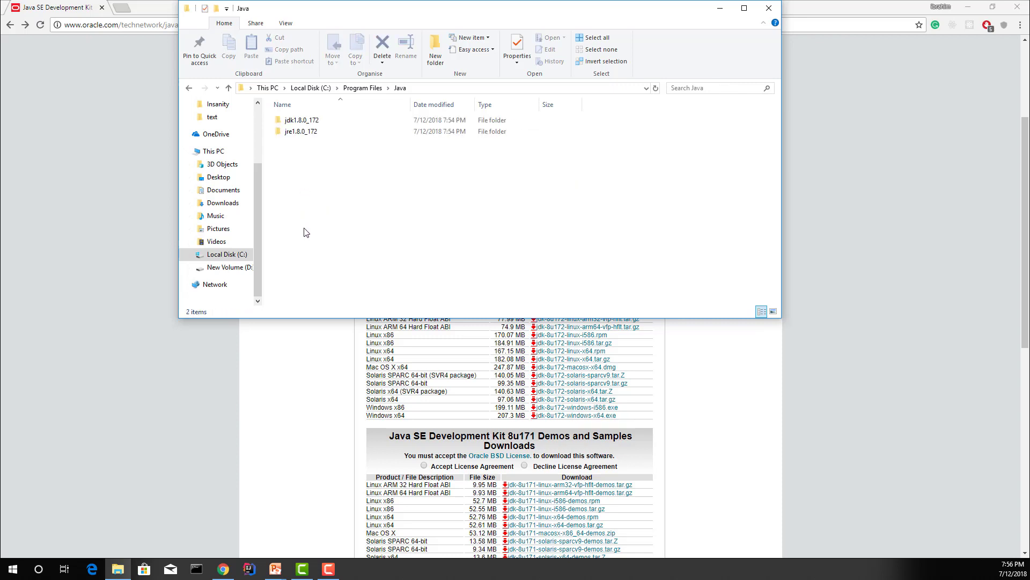
double_click(319, 122)
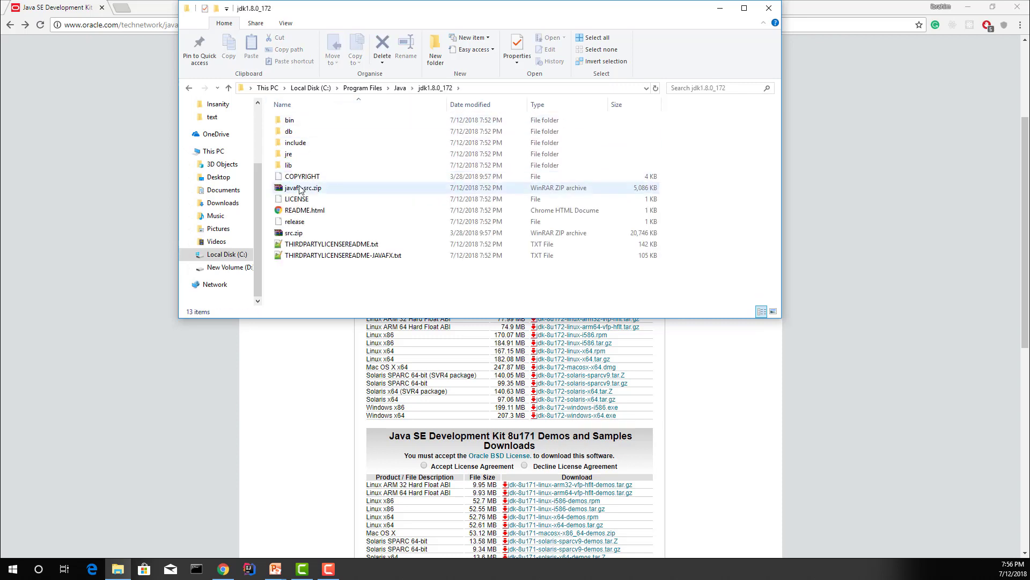
left_click(484, 89)
key("ctrl+c")
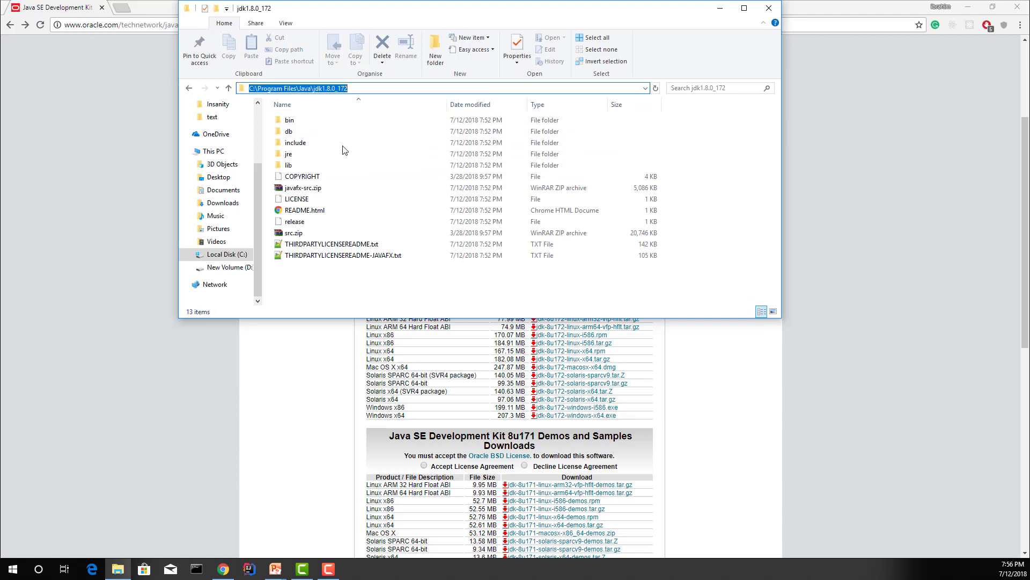
Search Windows for "env" and open the Environment Variables dialog from the system properties.
left_click(39, 570)
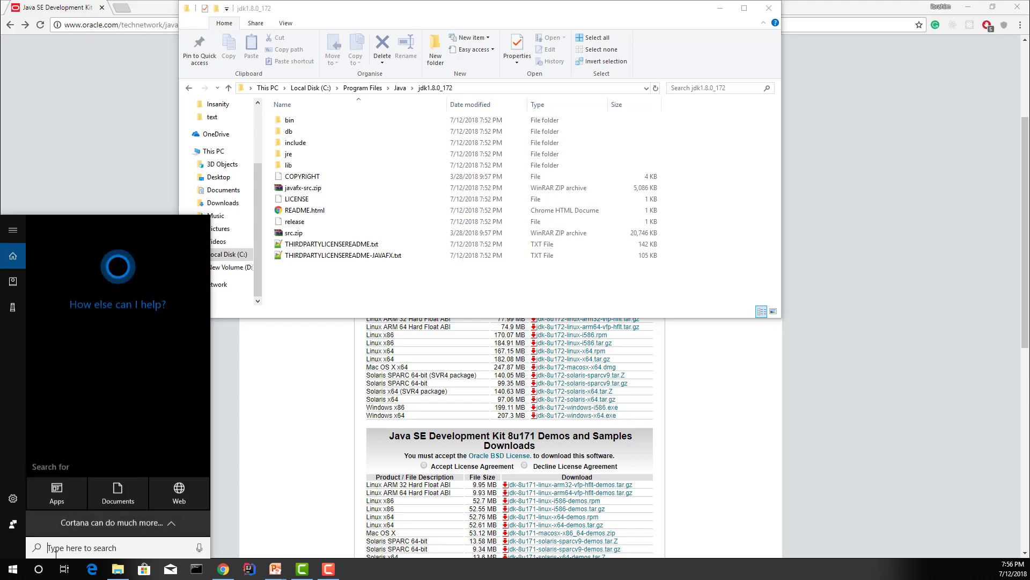
type("env")
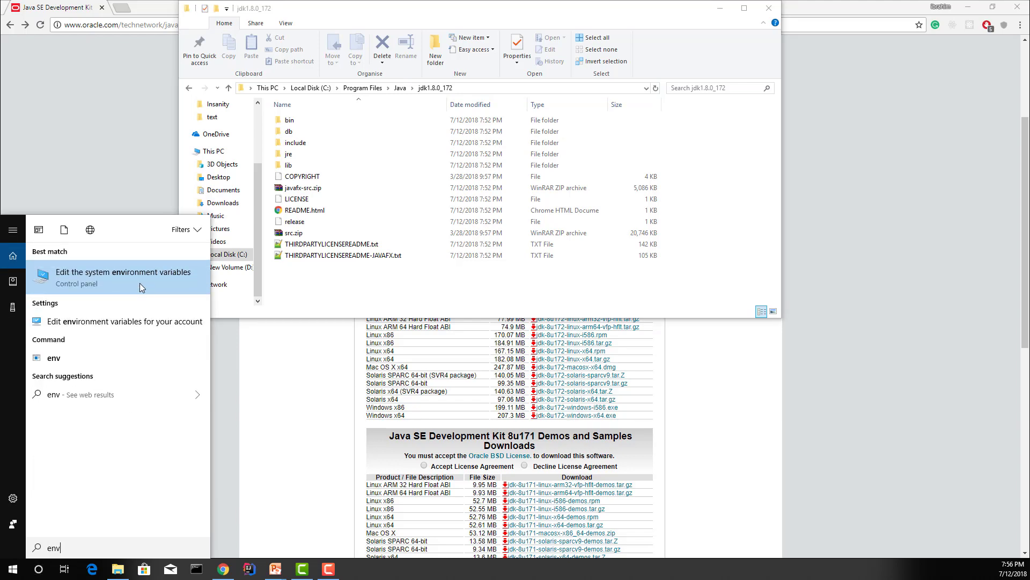
left_click(140, 282)
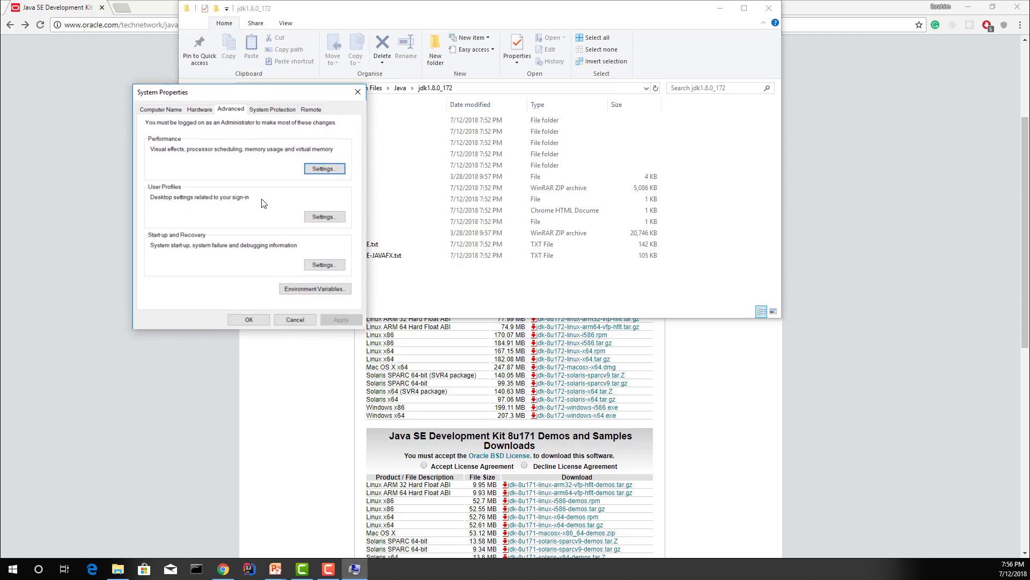
left_click(315, 292)
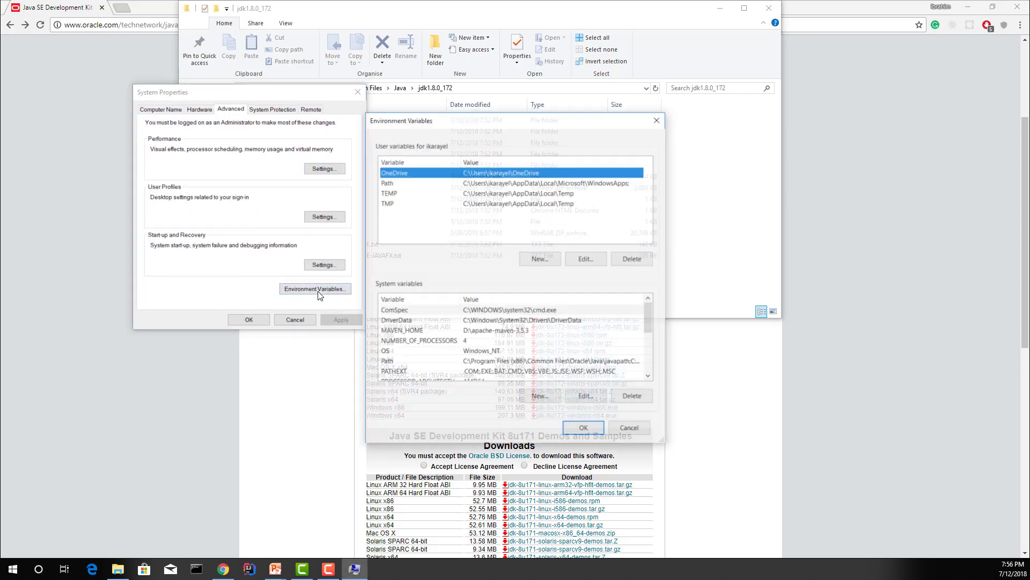
Create a new system variable named JAVA_HOME with the copied path C:\Program Files\Java\jdk1.8.0_172 as its value.
left_click(519, 370)
left_click(545, 397)
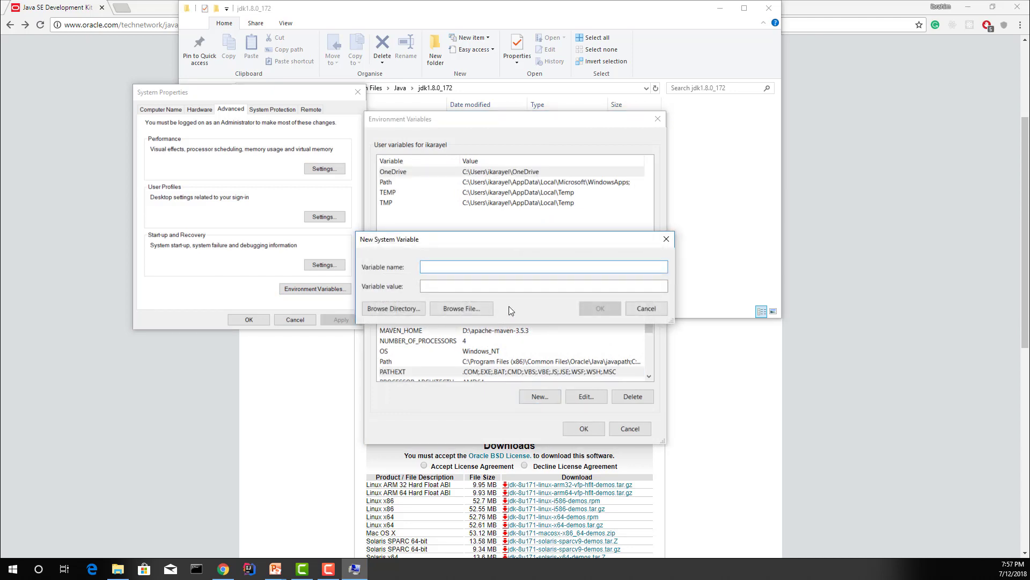
type("JAVA_HOME")
left_click(488, 288)
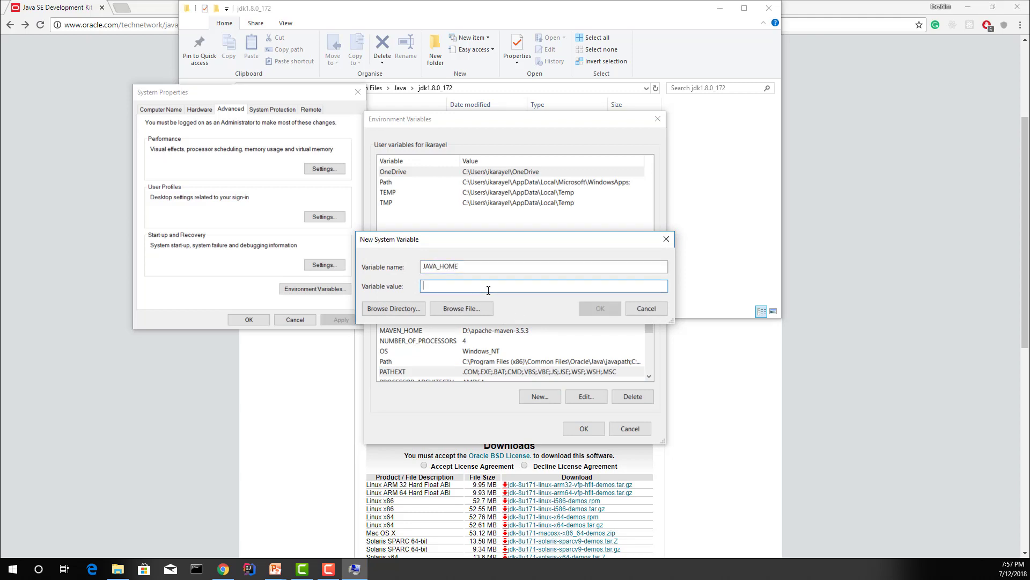
key("ctrl+v")
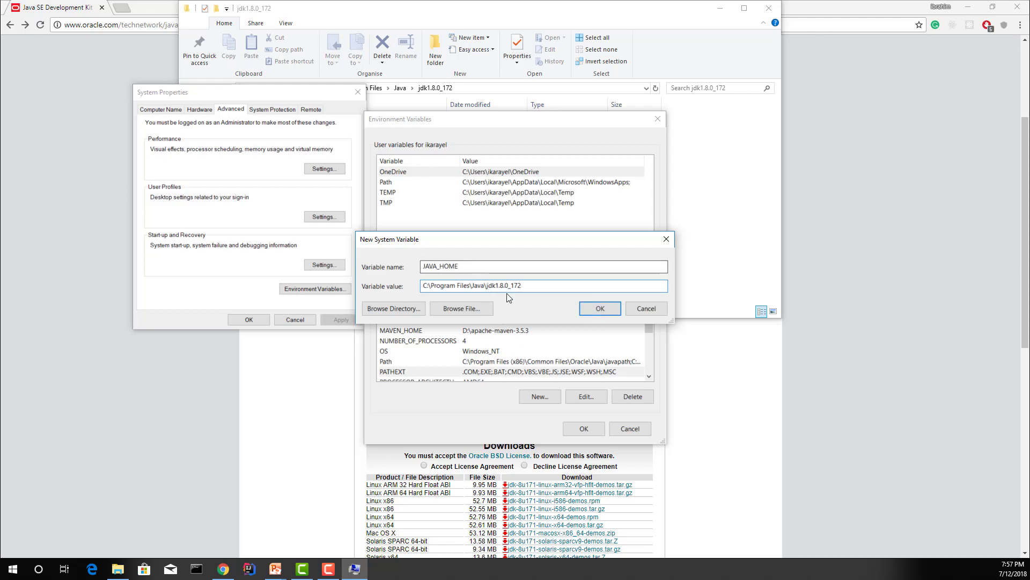
left_click_drag(496, 267, 409, 276)
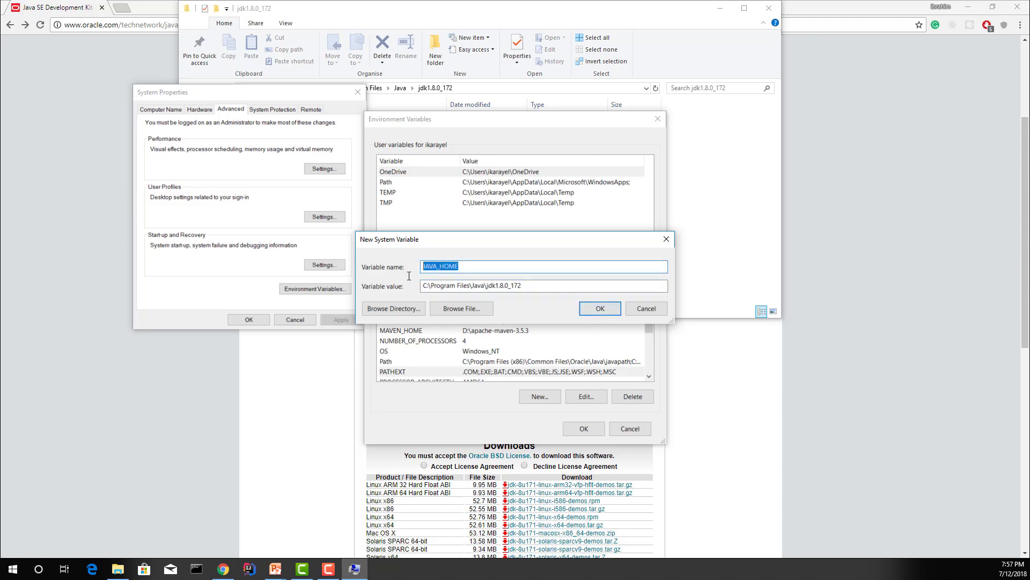
left_click(608, 309)
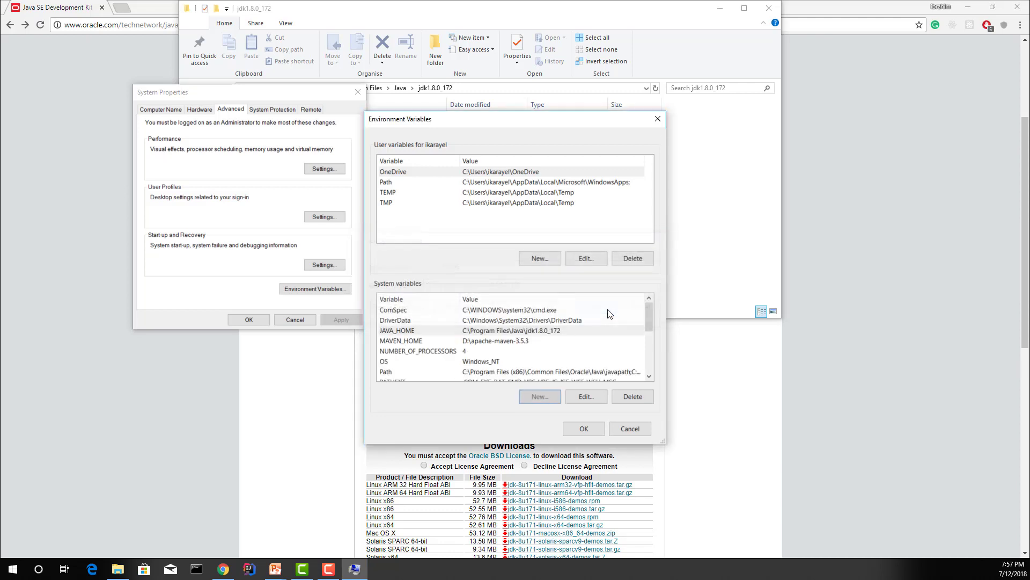
Edit the system Path variable and add a new entry %JAVA_HOME%\bin.
left_click(516, 343)
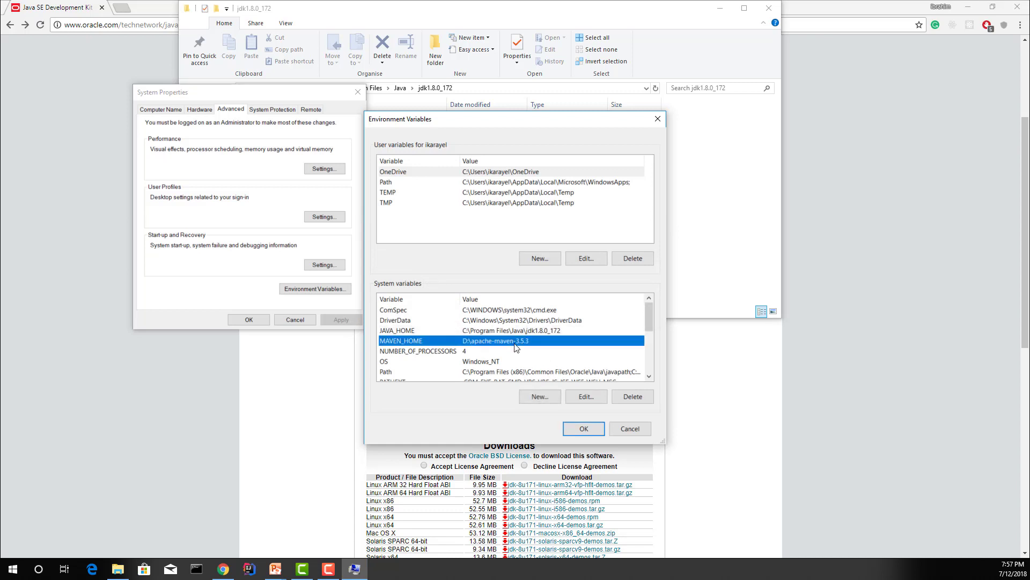
left_click(561, 371)
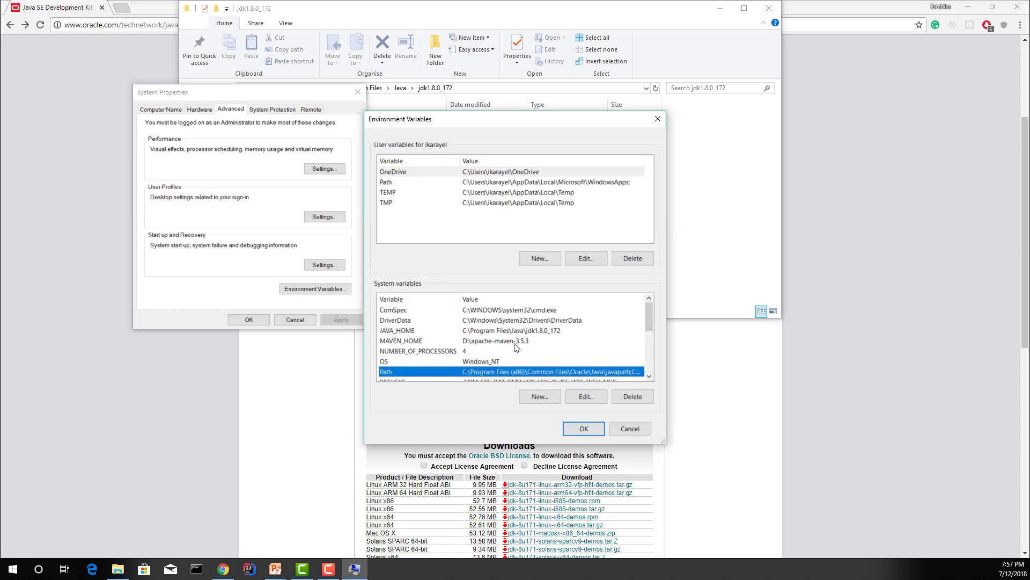
left_click(584, 397)
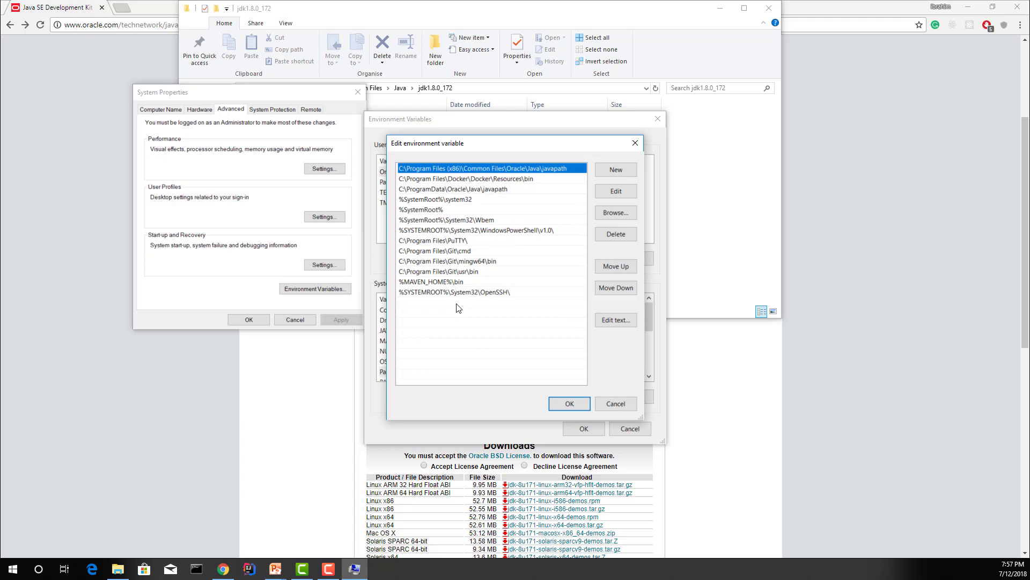
left_click(457, 307)
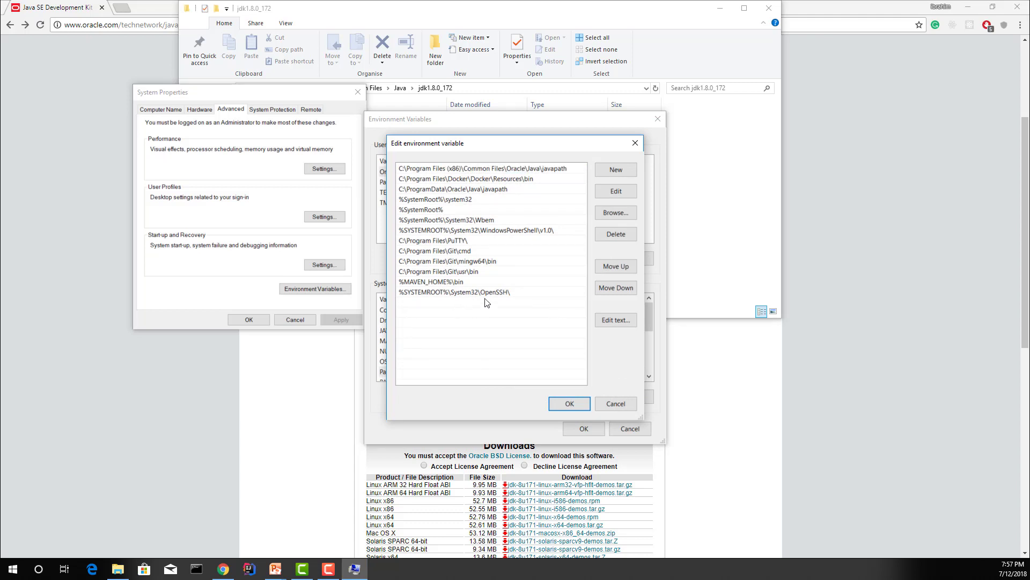
left_click(618, 168)
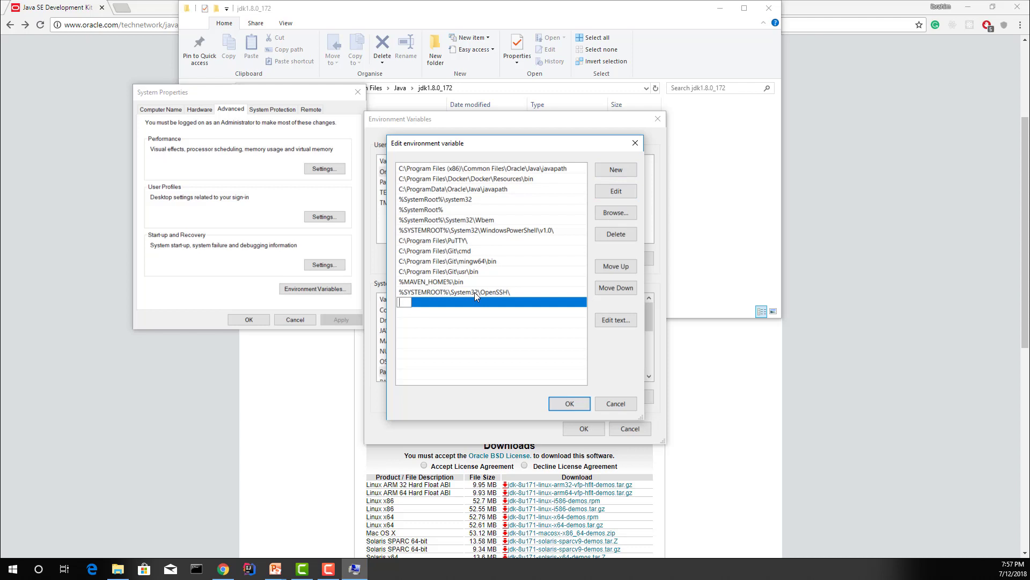
type("%%")
type("\\bin")
key("Left")
type("JAVA_HOME")
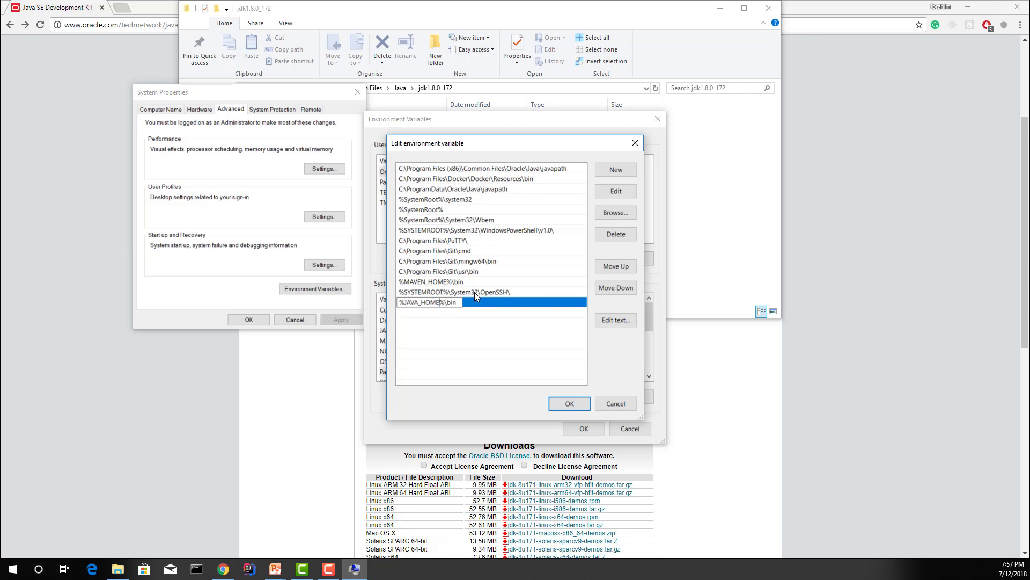
left_click(474, 322)
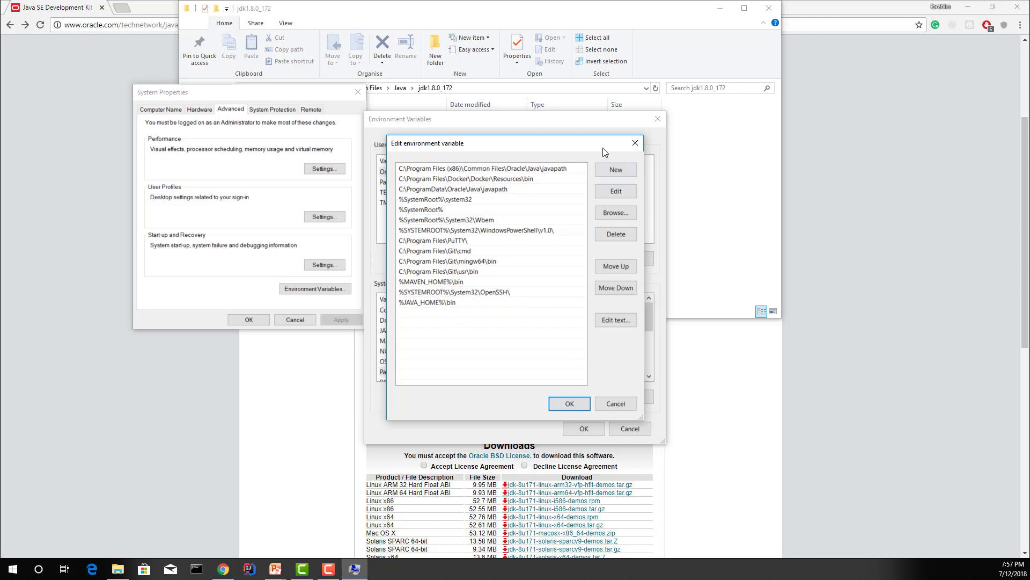
Copy the path of the JDK's bin folder and add C:\Program Files\Java\jdk1.8.0_172\bin as another new Path entry.
left_click(743, 132)
double_click(279, 121)
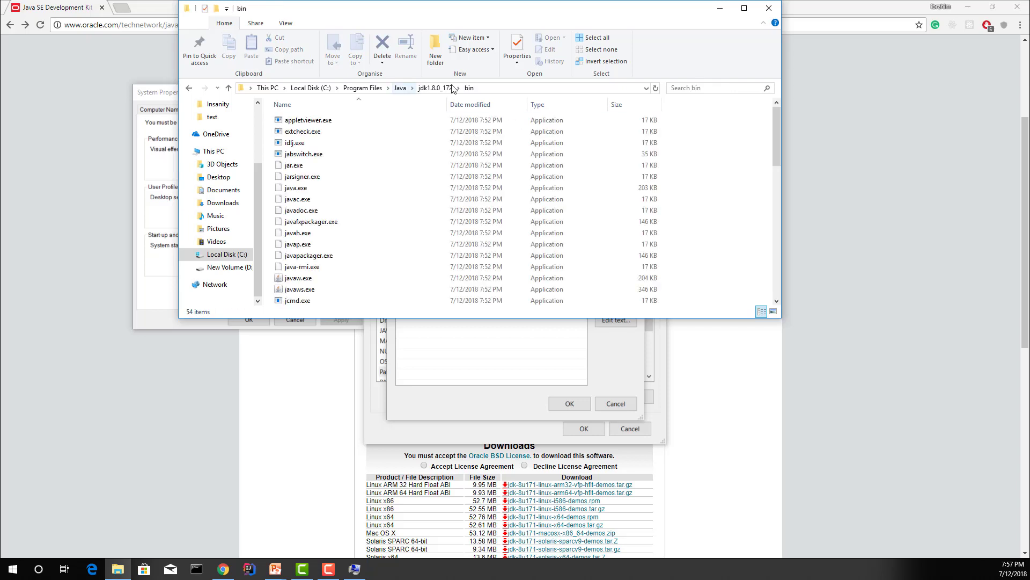
left_click(488, 91)
key("ctrl+c")
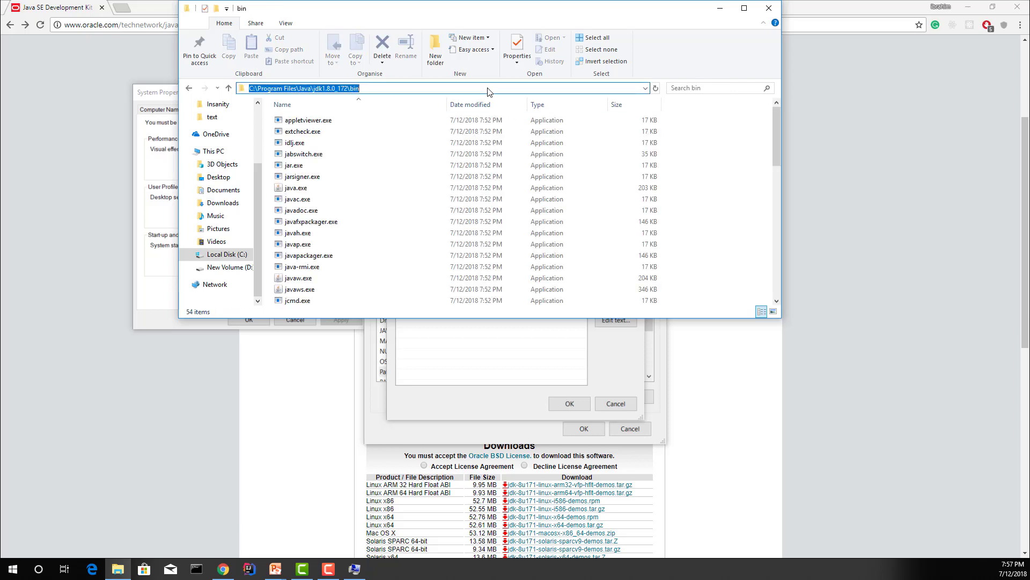
left_click(425, 373)
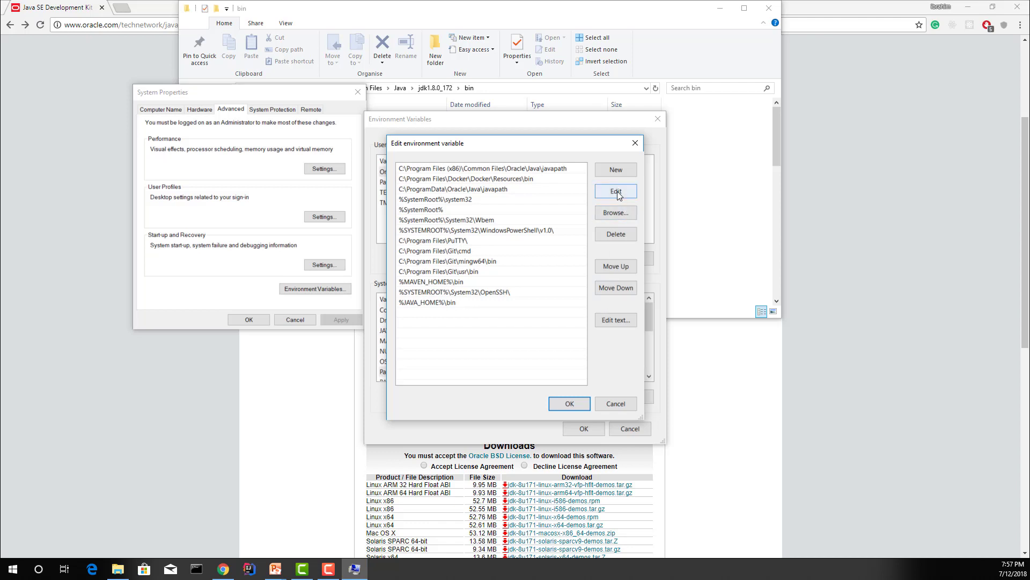
left_click(617, 171)
key("ctrl+v")
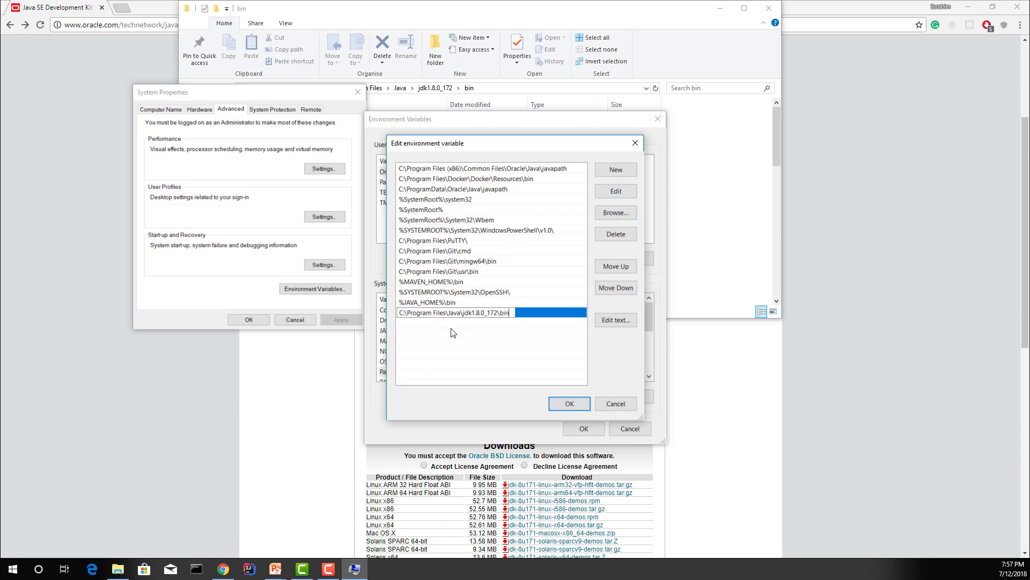
Delete the duplicate C:\Program Files\Java\jdk1.8.0_172\bin entry from the Path variable, then save the environment variables and close the system properties.
key("Return")
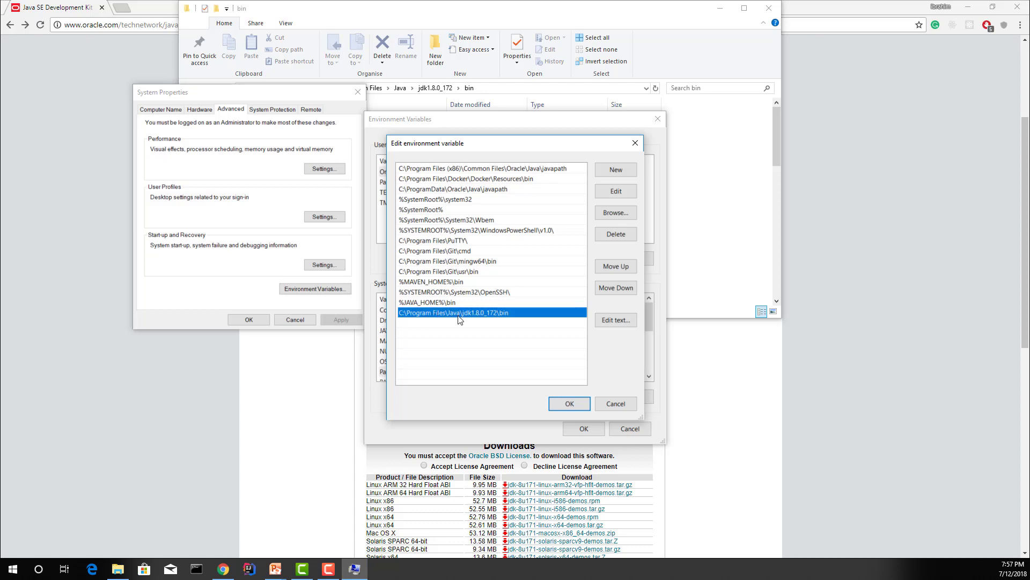
left_click(457, 302)
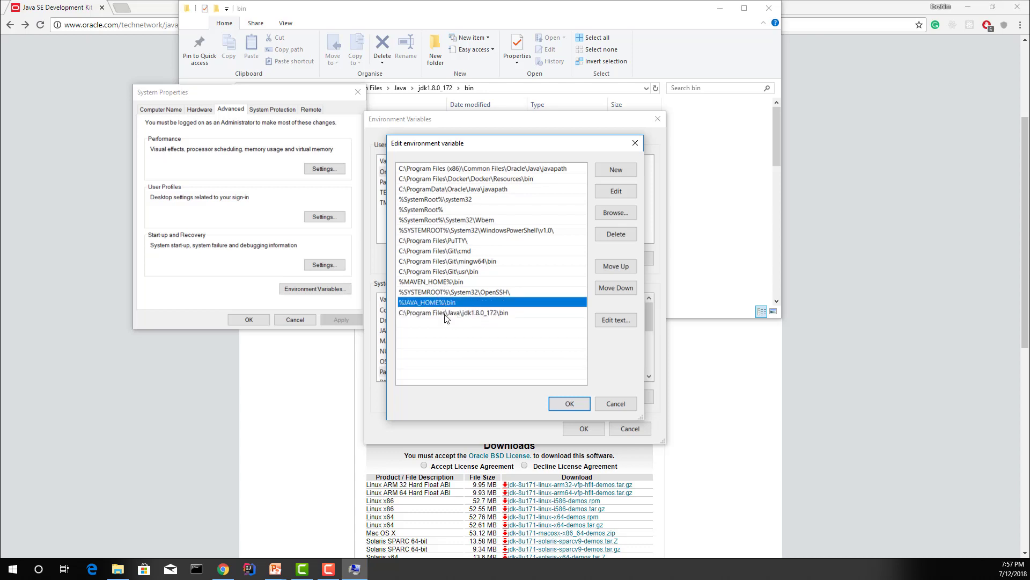
left_click(447, 314)
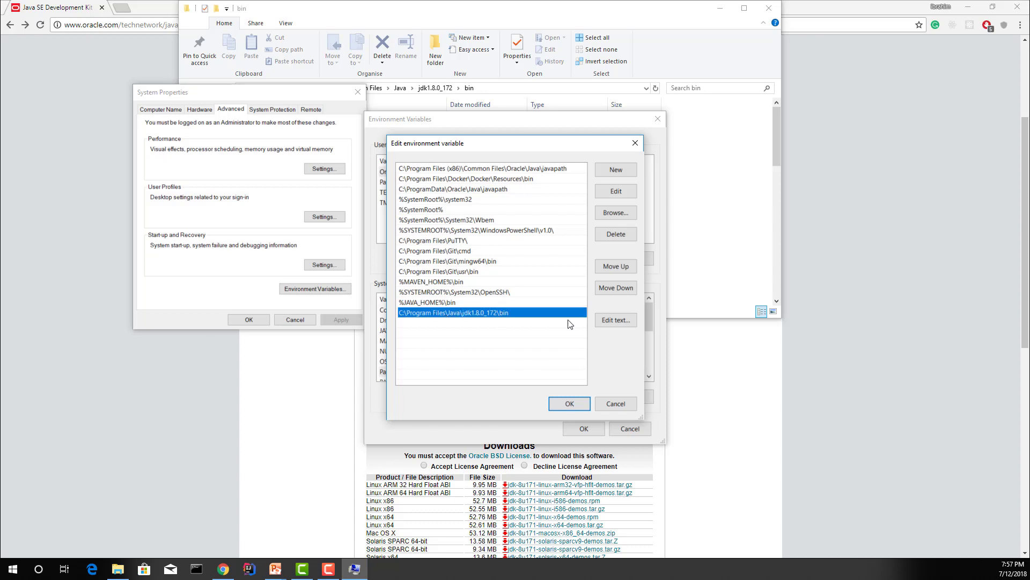
left_click(612, 237)
left_click(569, 405)
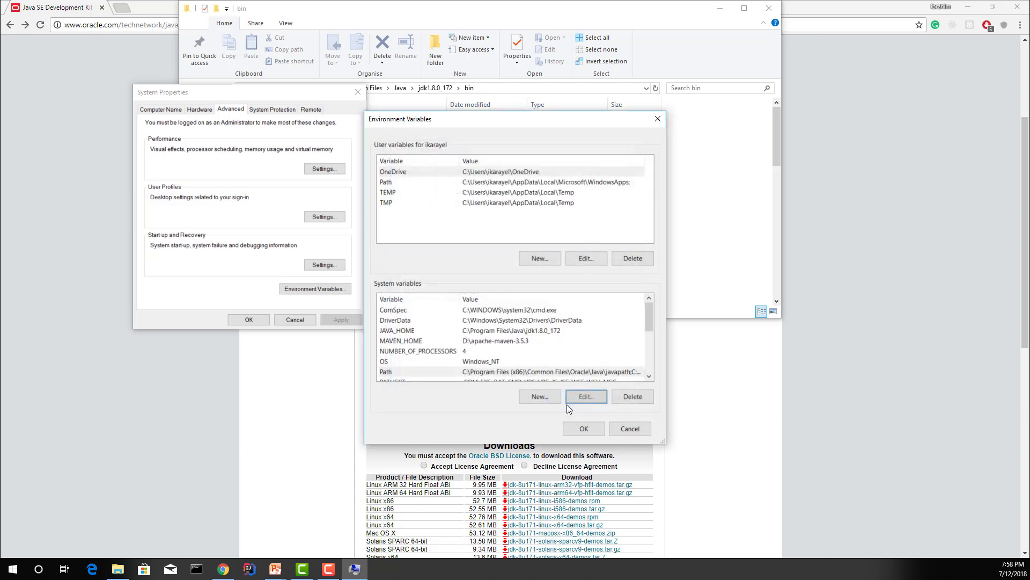
left_click(580, 429)
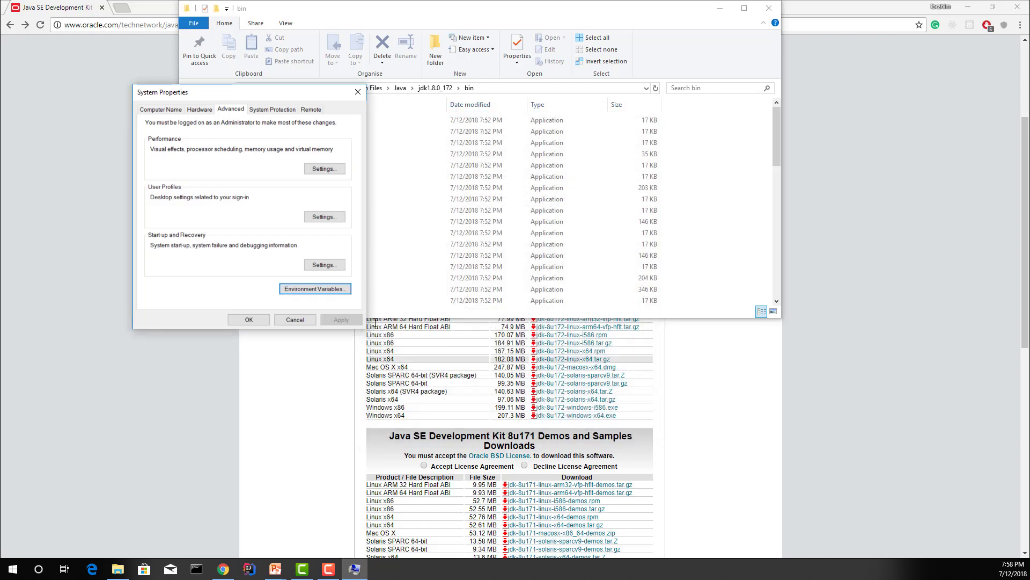
left_click(252, 320)
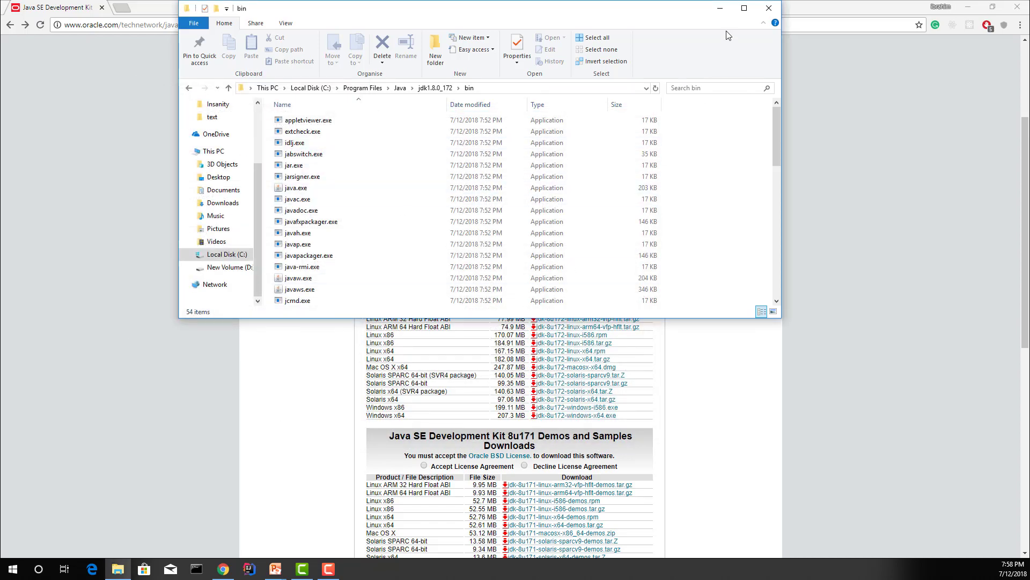
Switch to a maximized Command Prompt and run java -version to check the installed Java version.
left_click(197, 570)
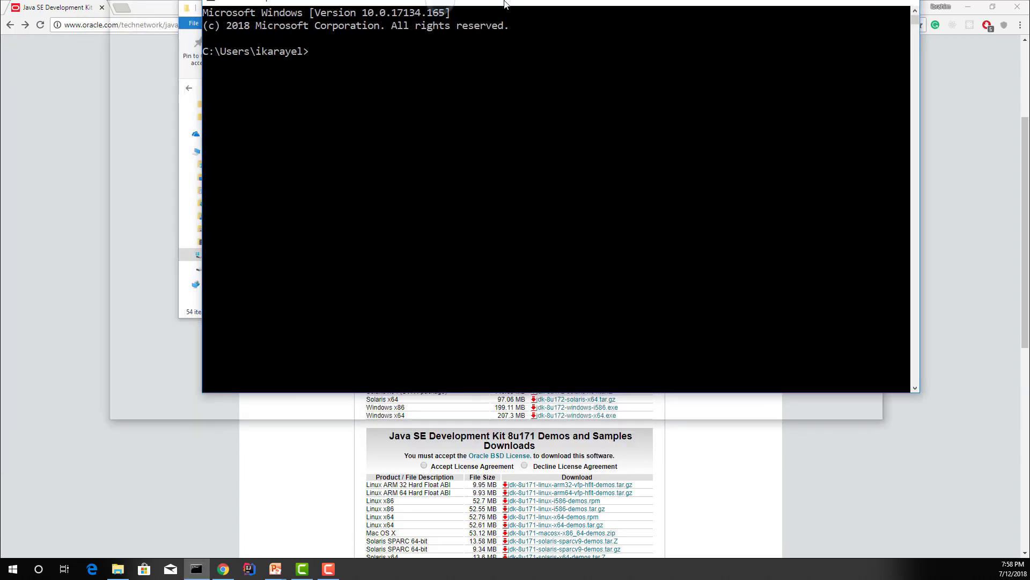
left_click(381, 123)
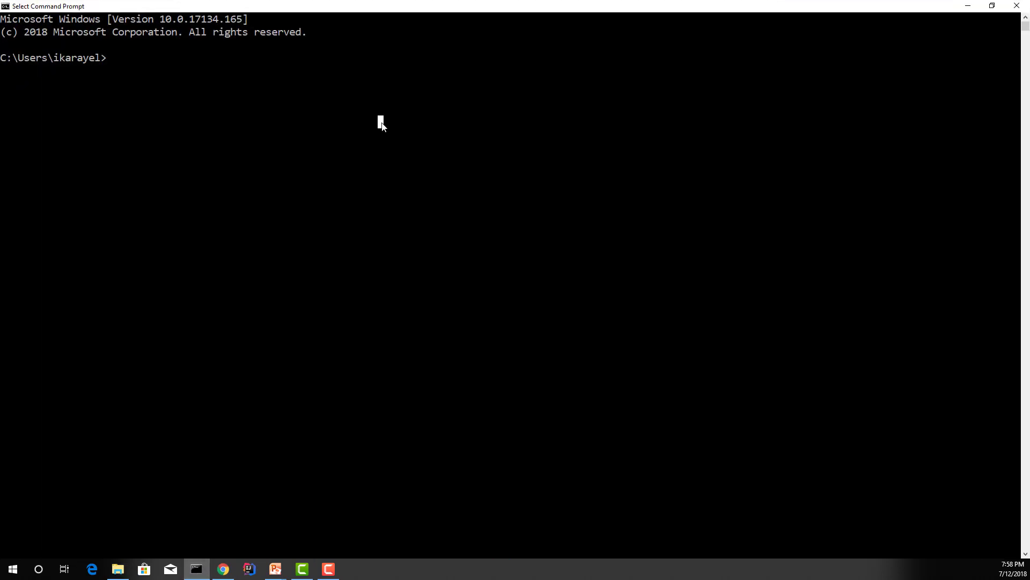
type("java -version")
key("Return")
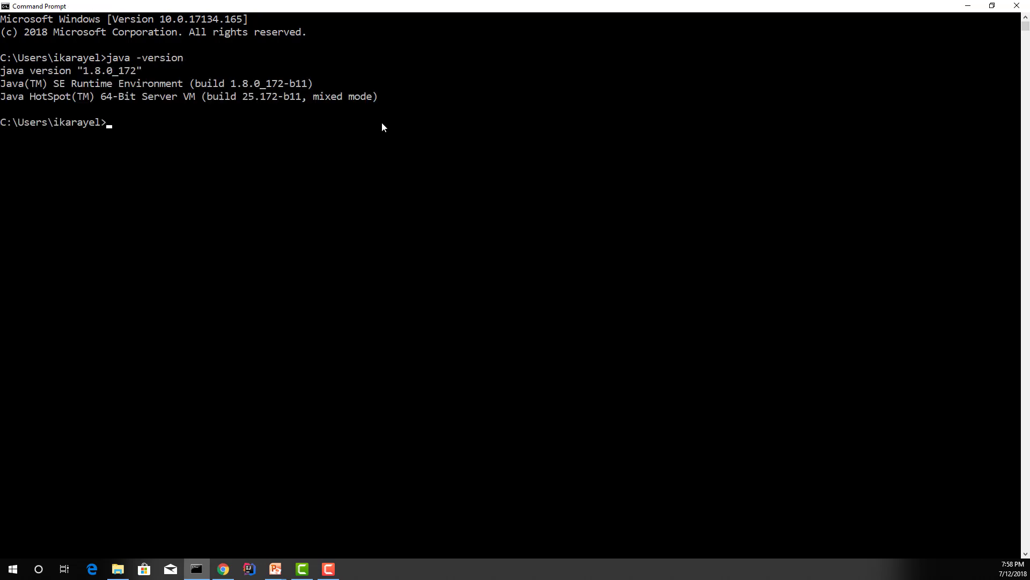